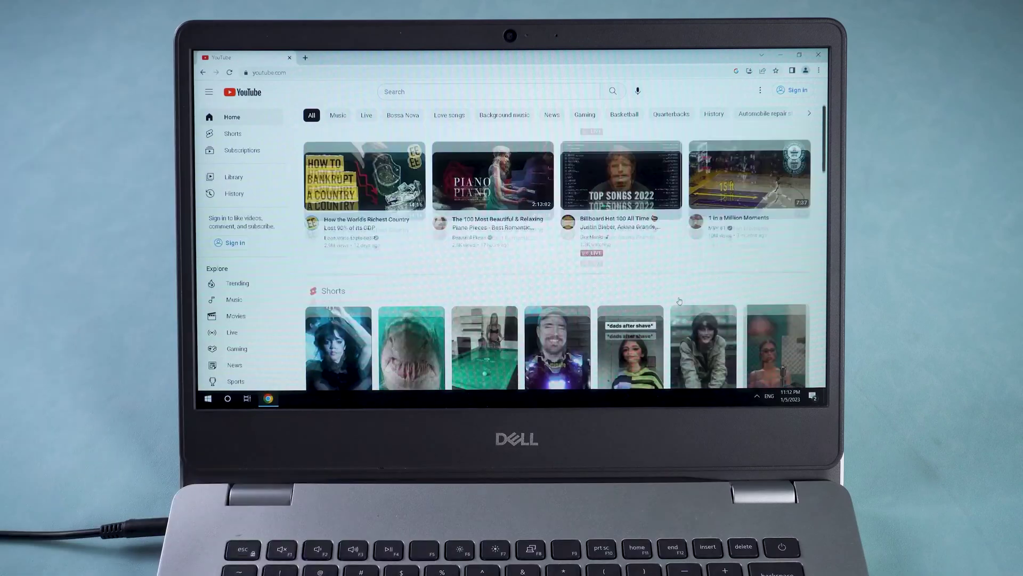
scroll(678, 300, down, 5)
scroll(677, 301, down, 5)
scroll(678, 301, down, 5)
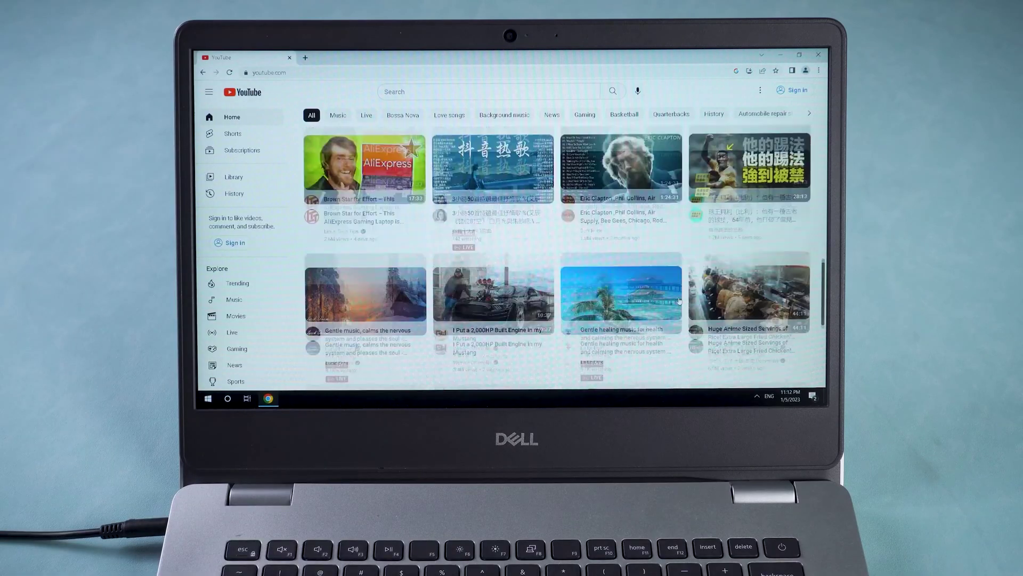
scroll(678, 300, down, 5)
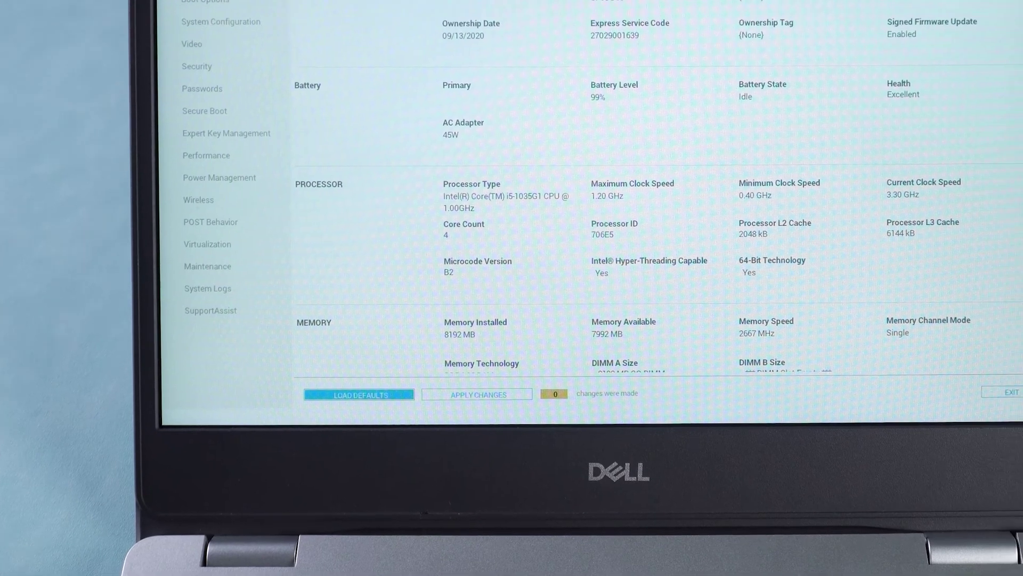
Step: Load the Dell BIOS Defaults, accept both warnings and restart the laptop
click(445, 343)
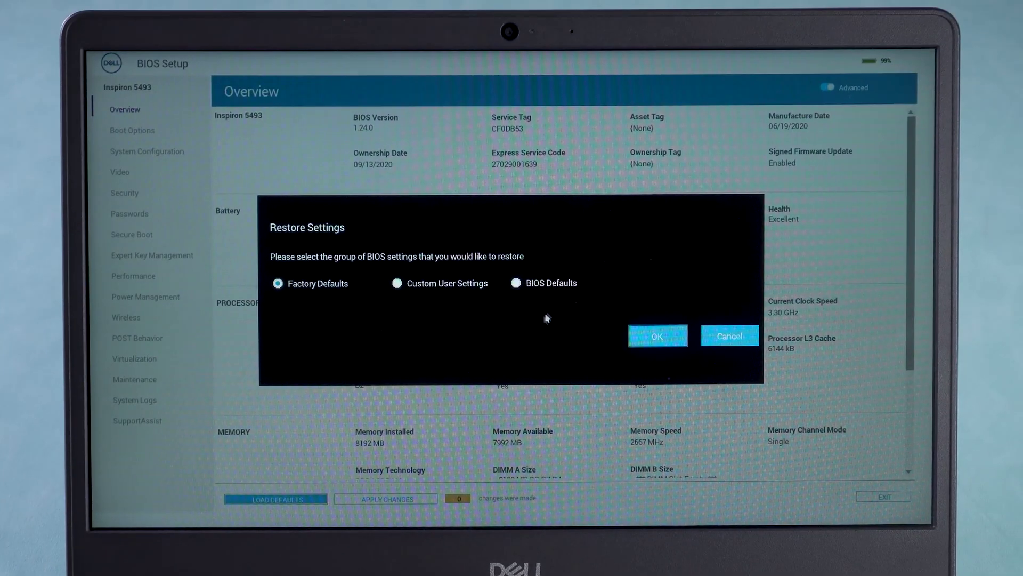
click(548, 283)
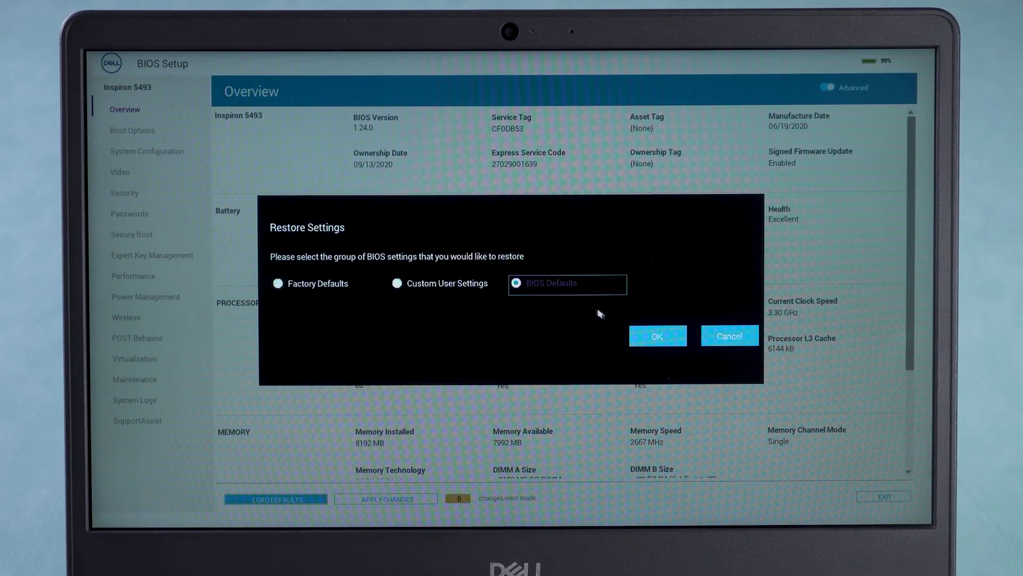
click(657, 336)
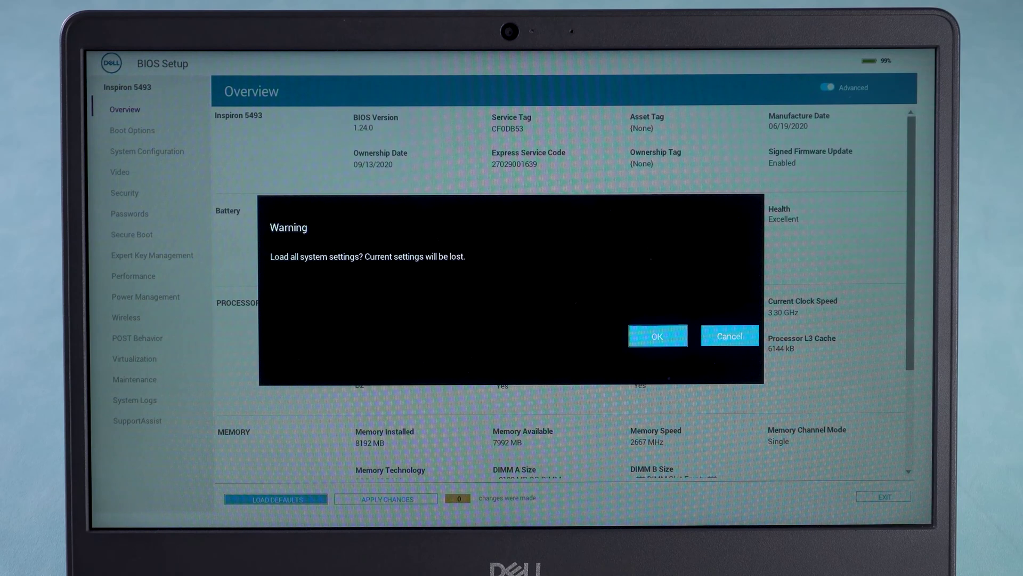
click(657, 336)
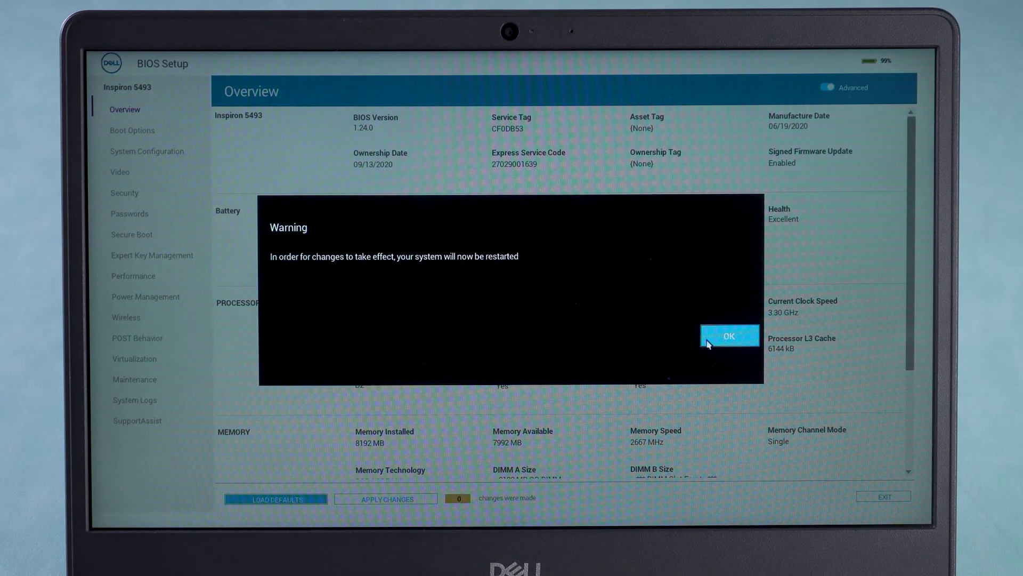
click(729, 336)
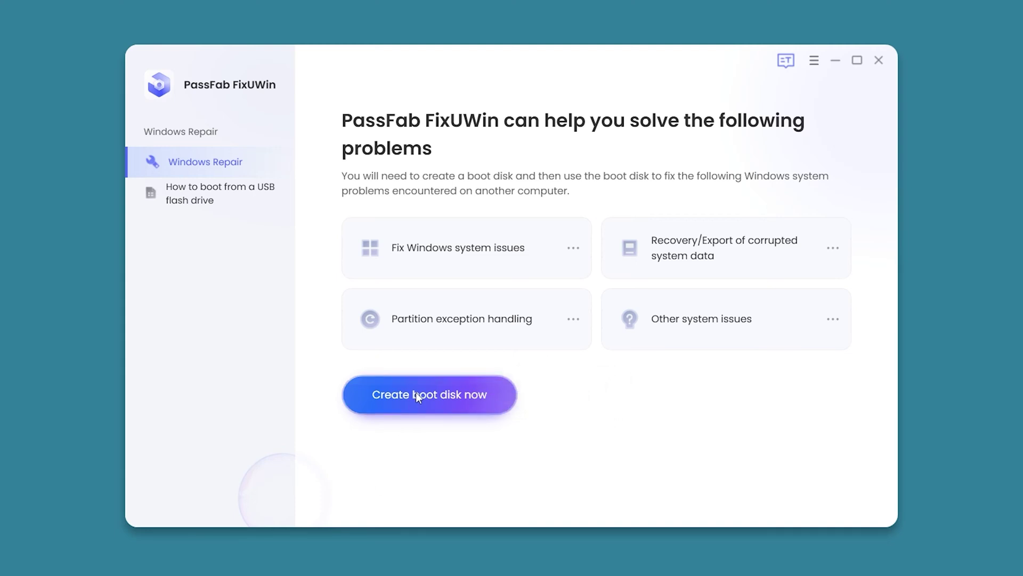
Step: Create a Windows 10 (x64) boot disk on the Kingston USB drive and view the boot tutorial
click(415, 392)
click(484, 249)
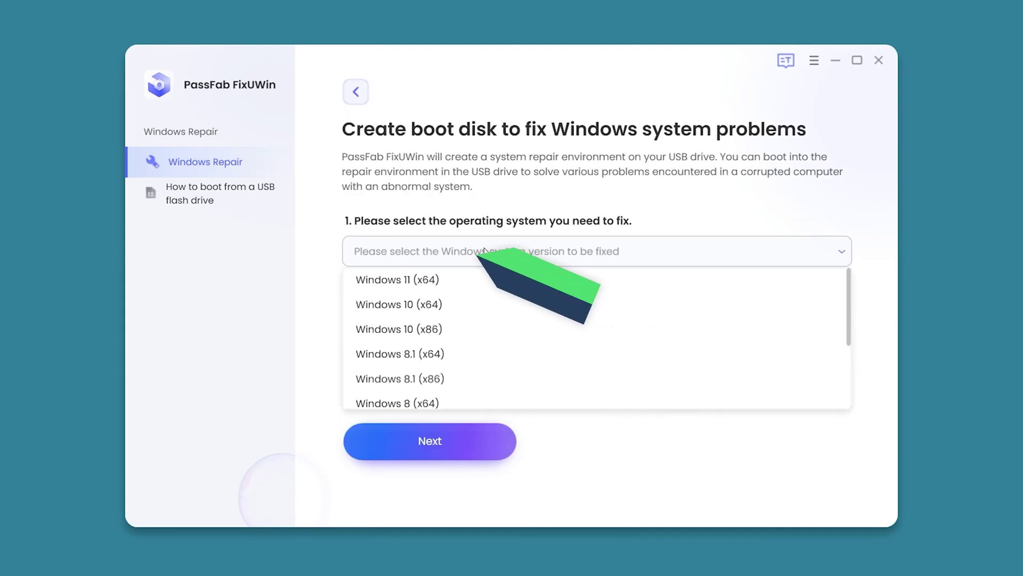
click(480, 304)
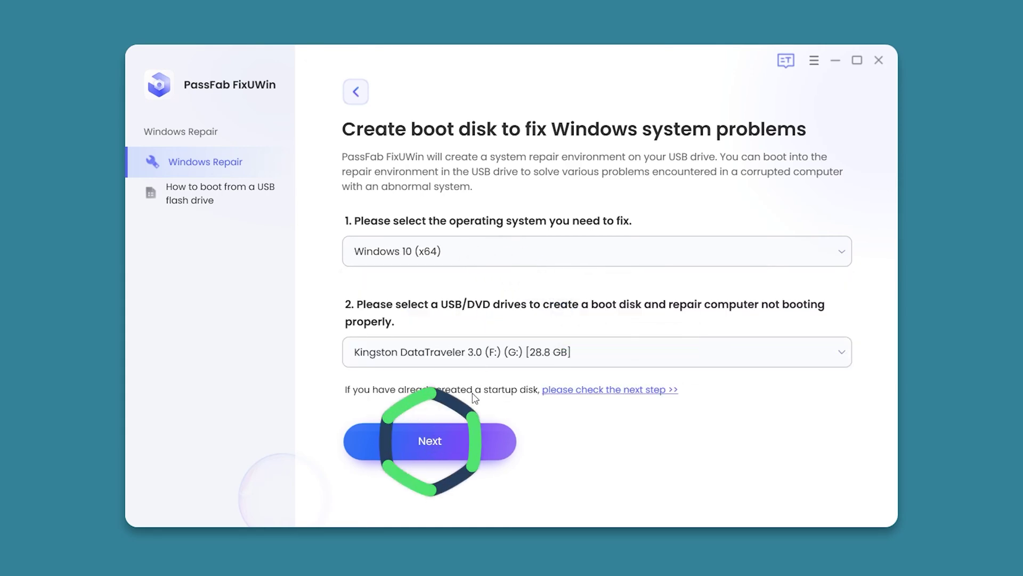
click(436, 443)
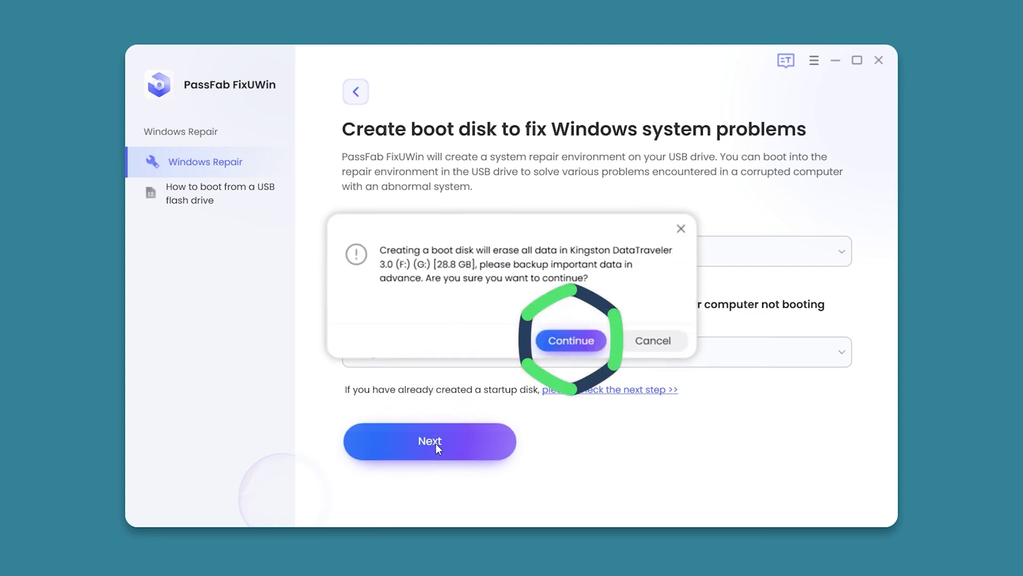
click(566, 341)
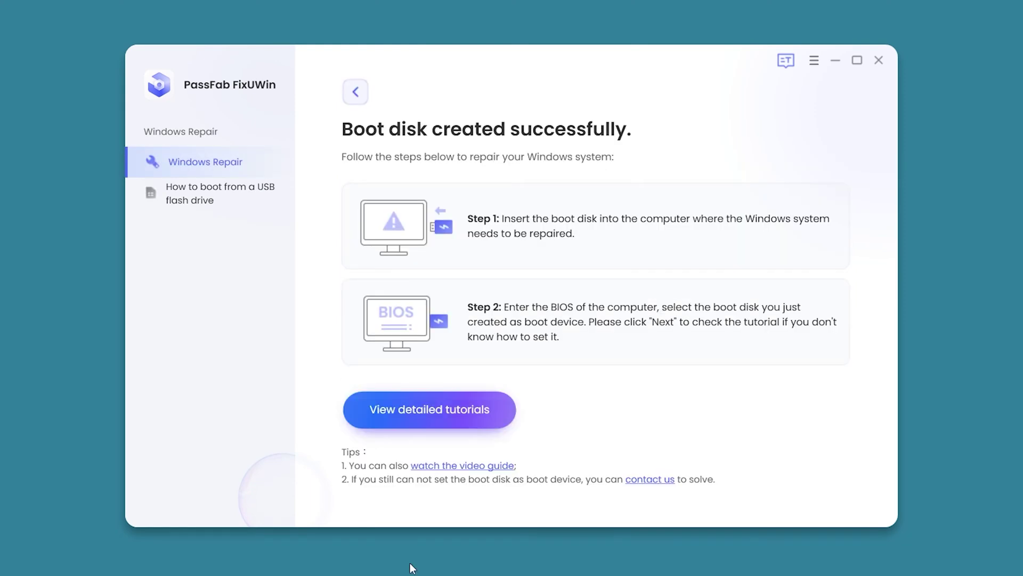
click(431, 402)
drag(892, 224, 894, 524)
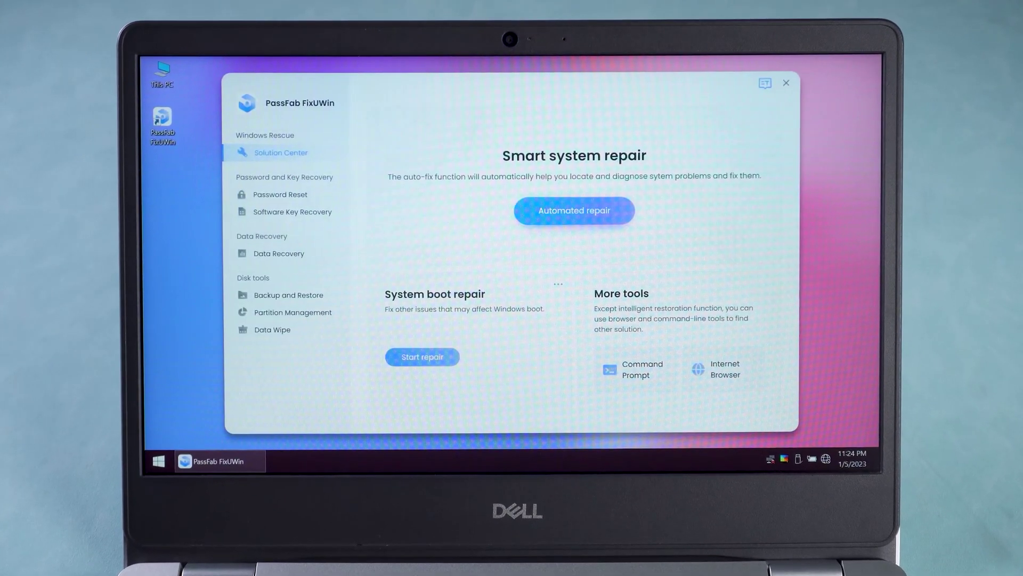
Step: Run automated repair on the System (C:) partition, then confirm the restart
click(573, 210)
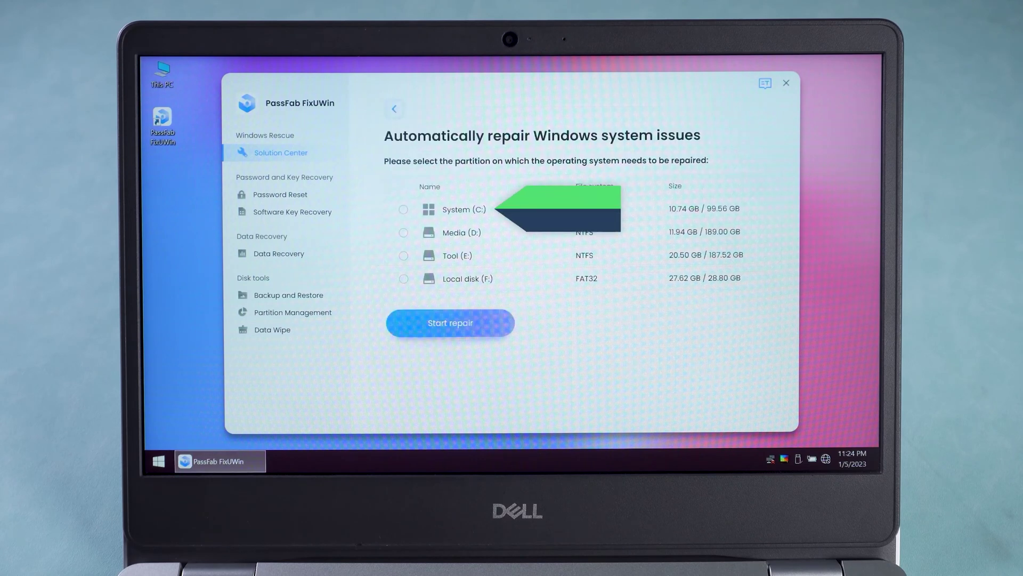
click(480, 210)
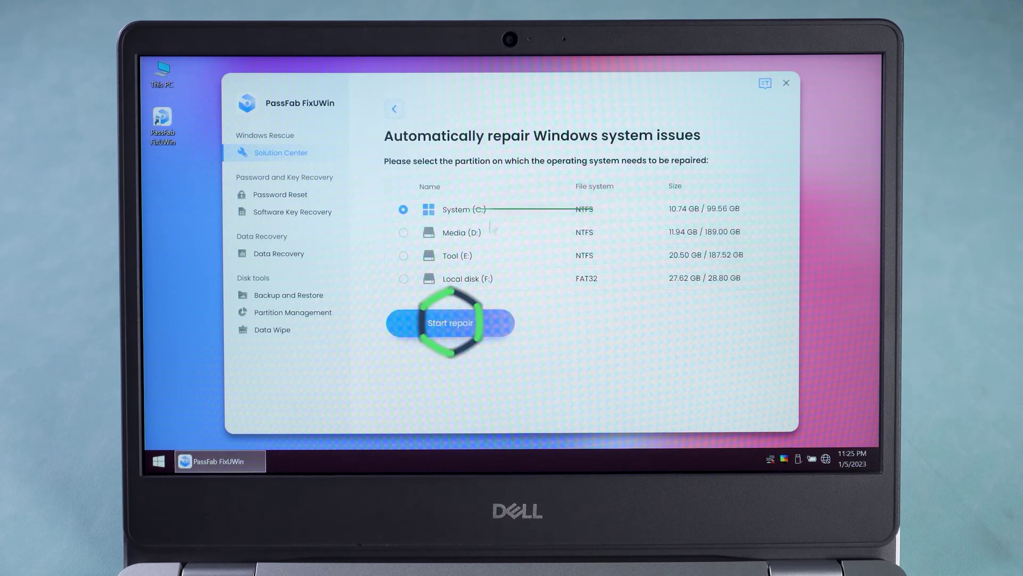
click(462, 321)
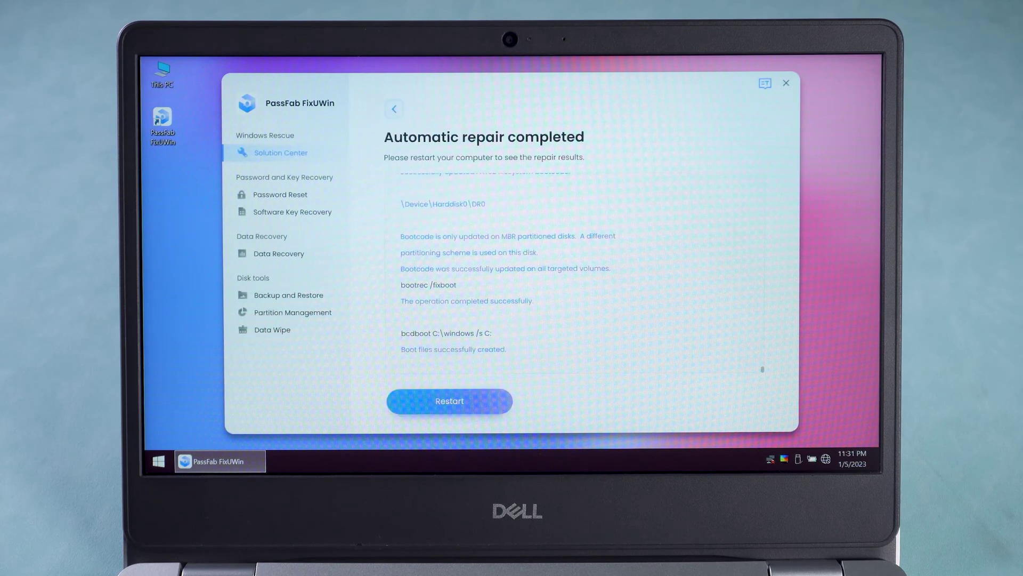
click(444, 403)
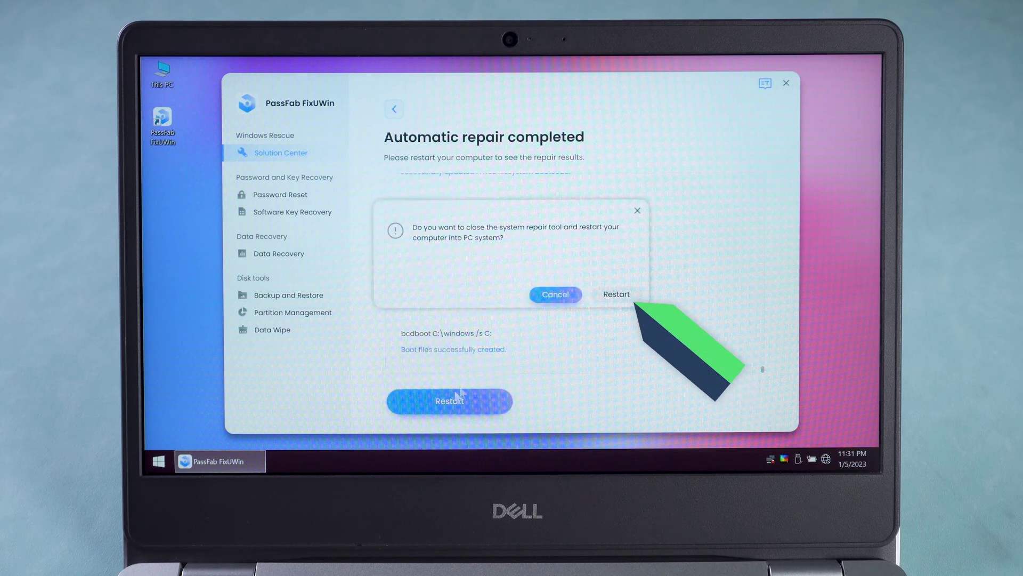
click(616, 294)
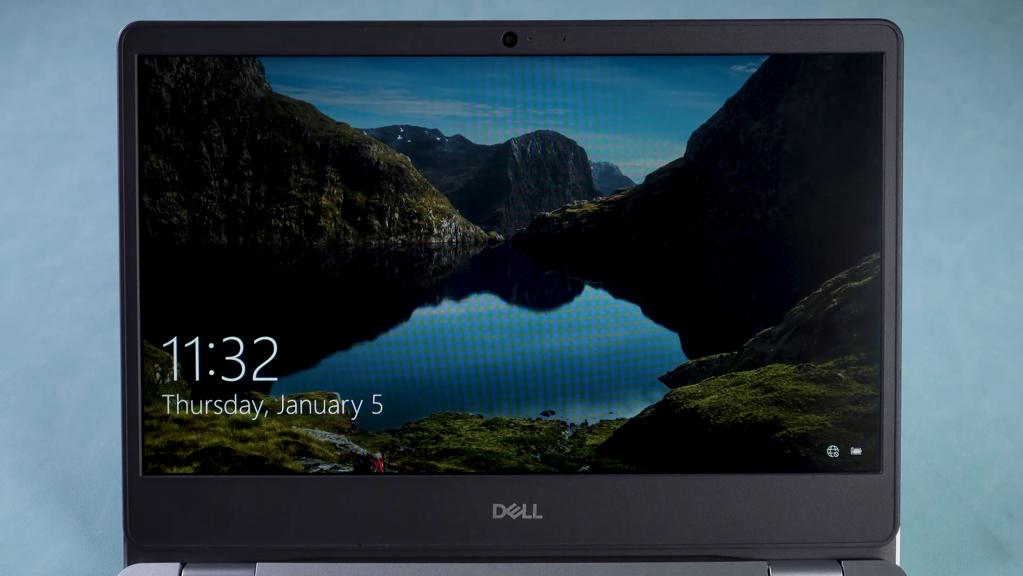
key(space)
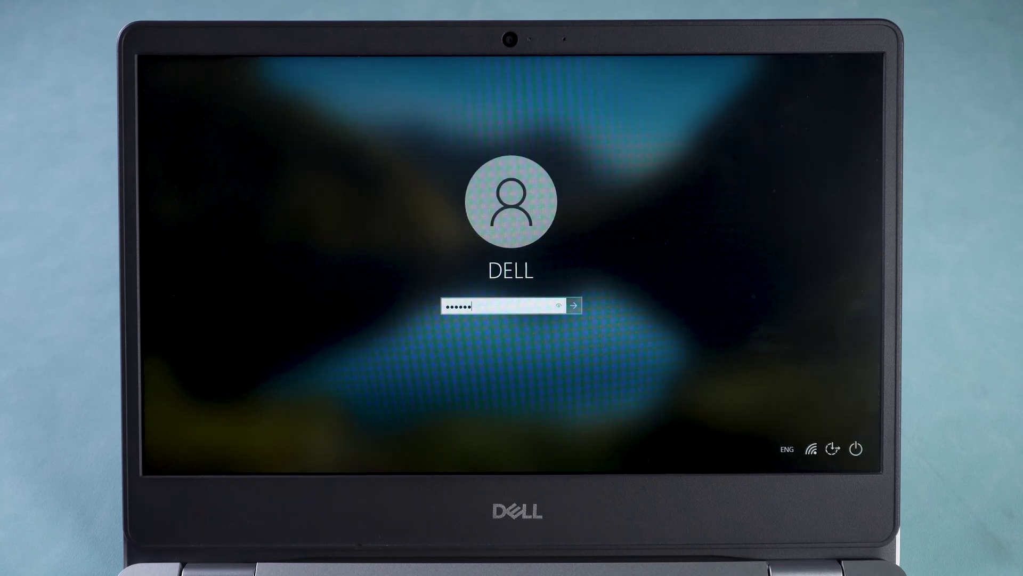
key(Return)
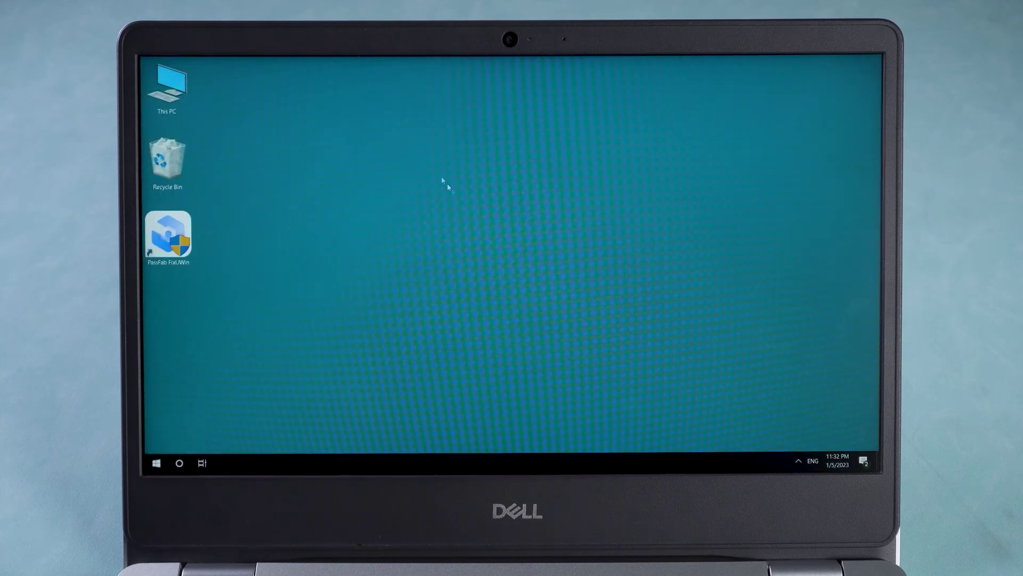
right_click(430, 165)
click(467, 193)
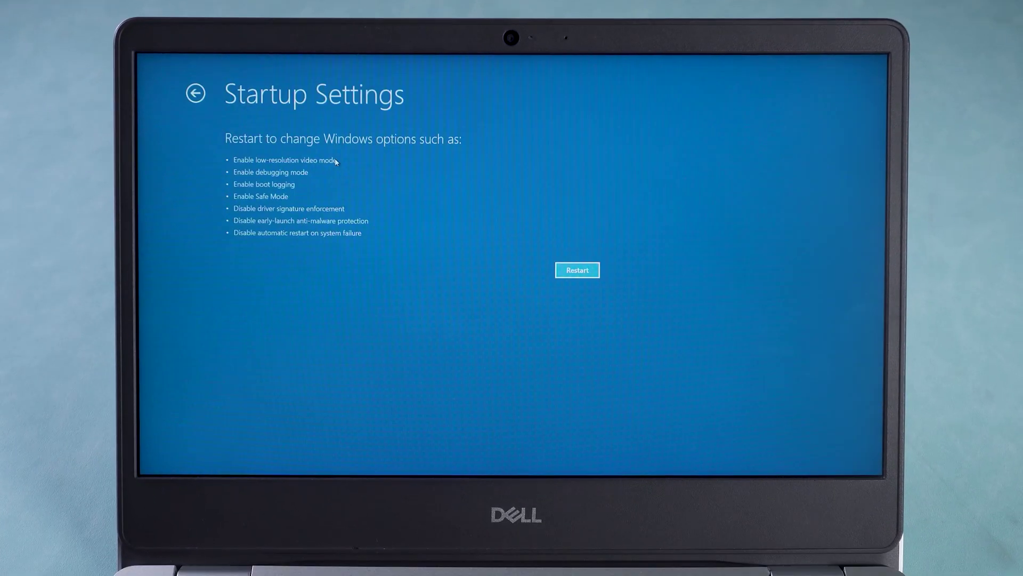
Step: Restart into Safe Mode with option 4 and submit the sign-in password
click(582, 273)
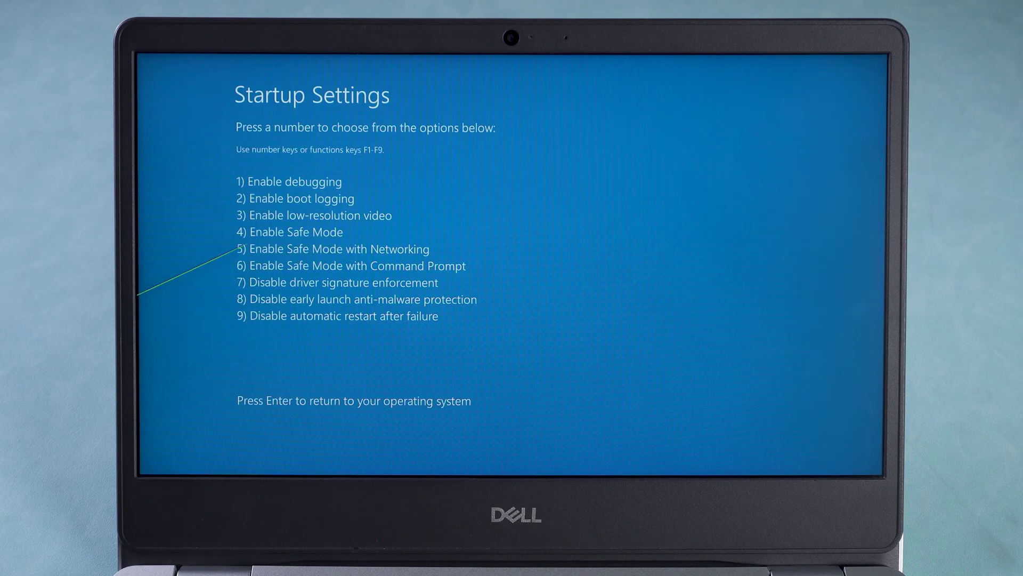
key(4)
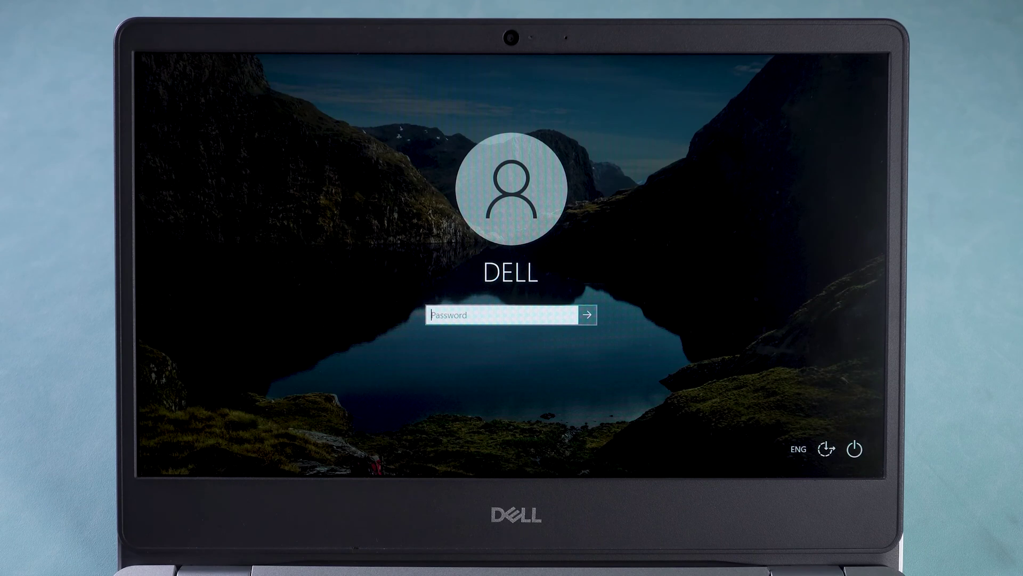
key(Return)
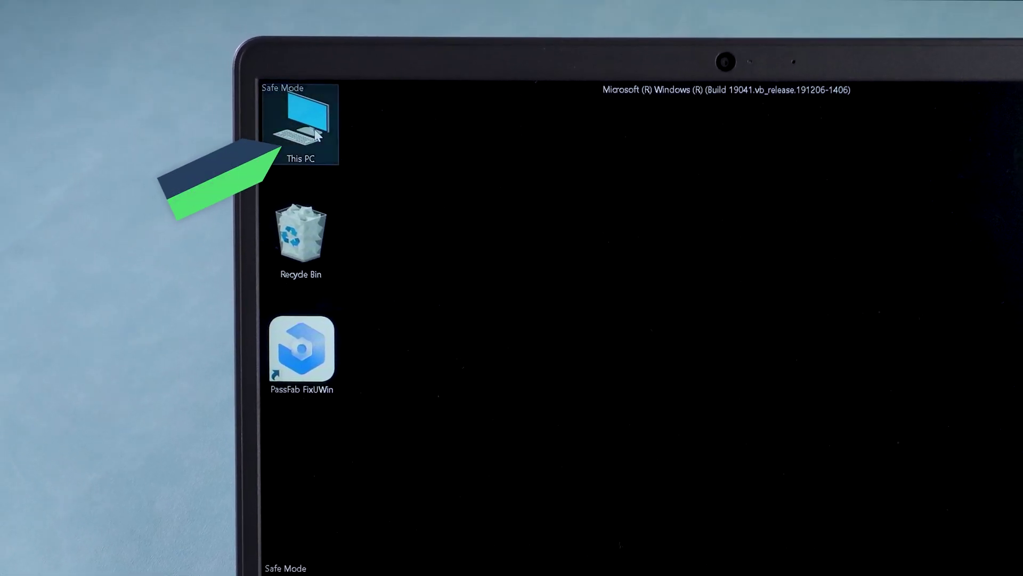
Step: Reach Programs and Features from This PC's System properties through Control Panel
right_click(177, 95)
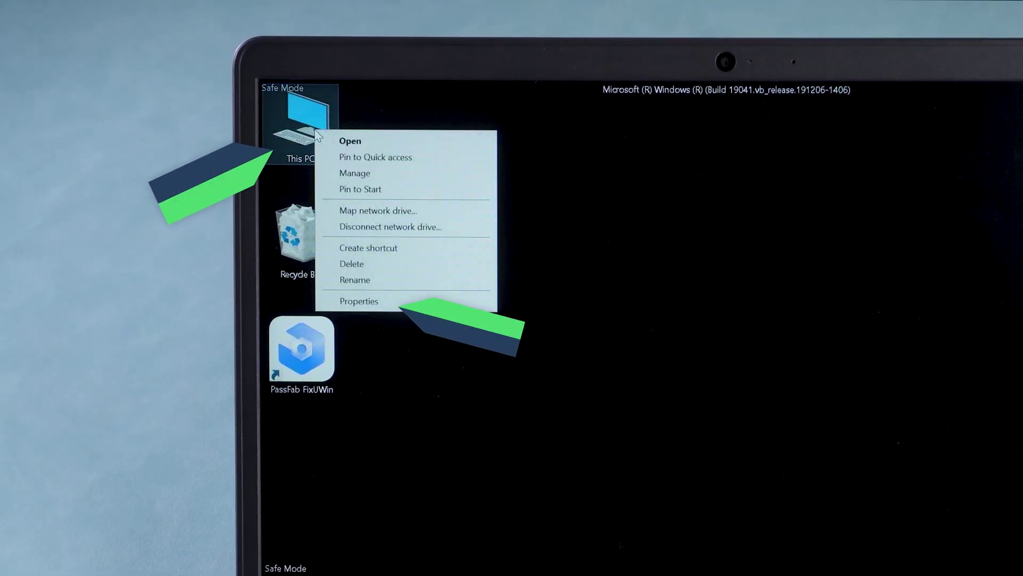
click(398, 300)
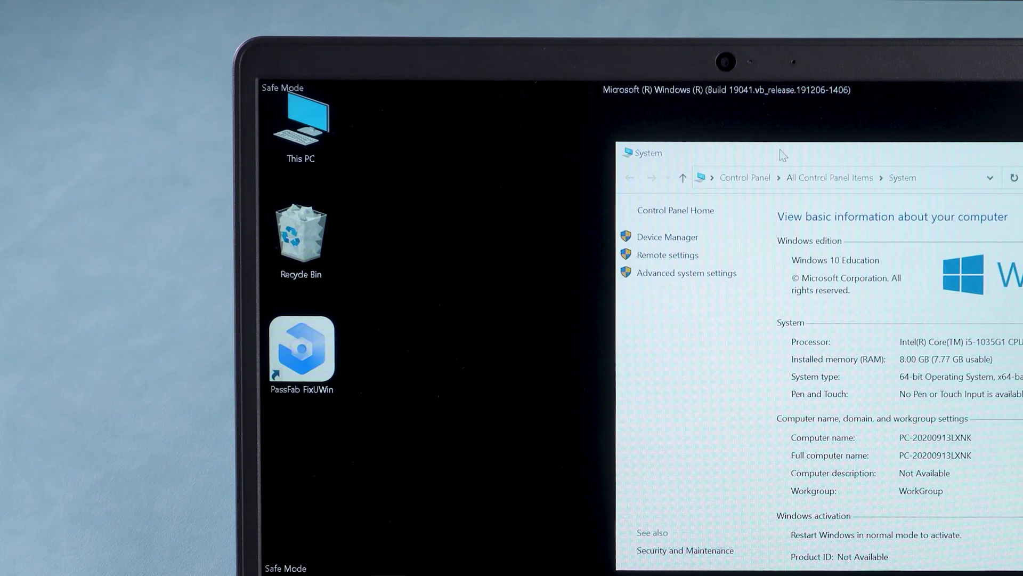
double_click(779, 150)
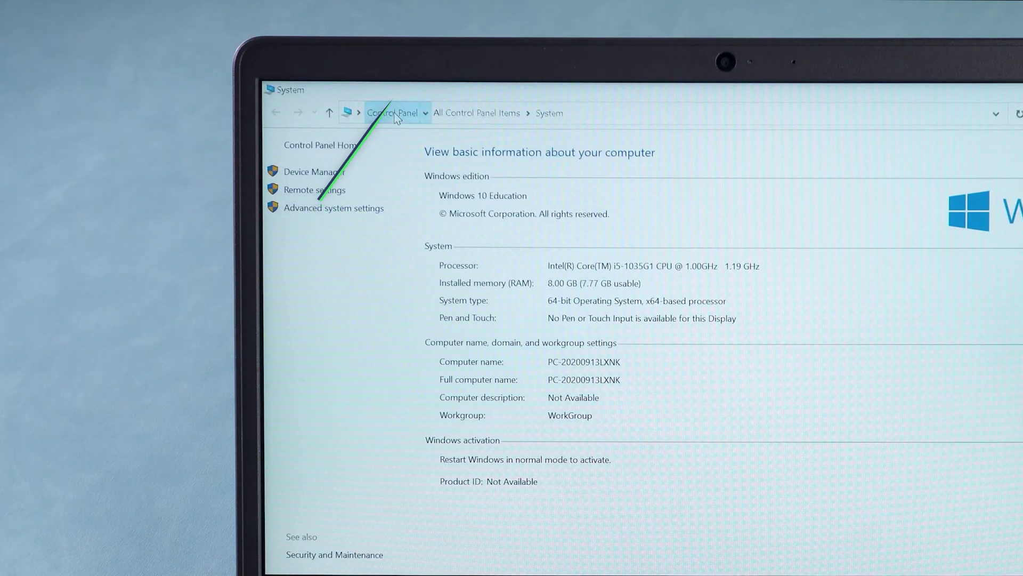
click(392, 113)
click(534, 323)
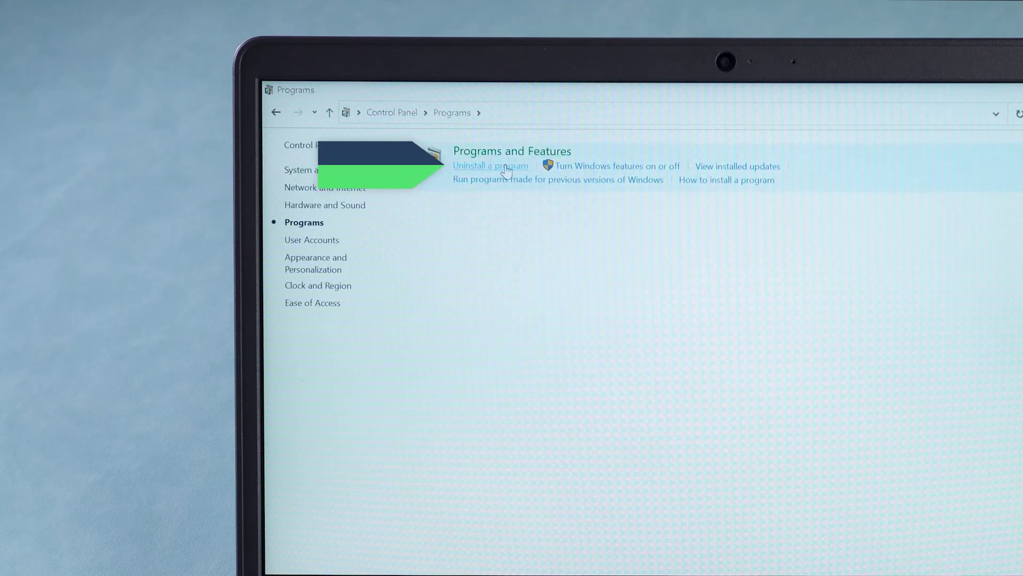
click(505, 167)
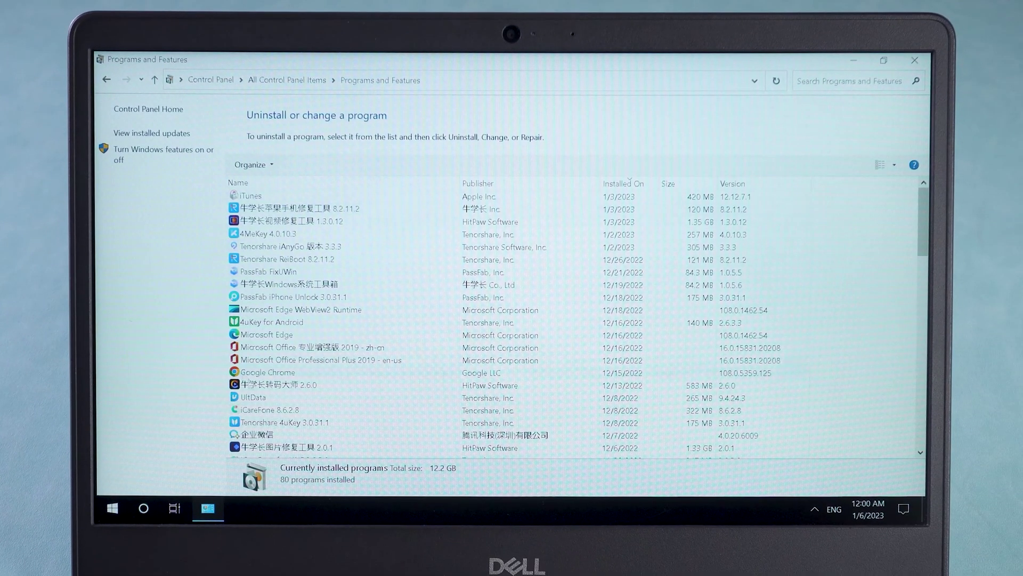
Step: Sort by install date newest first, review Servicing Stack 10.0.19041.2300 among installed updates, then close
click(624, 183)
click(625, 185)
click(161, 135)
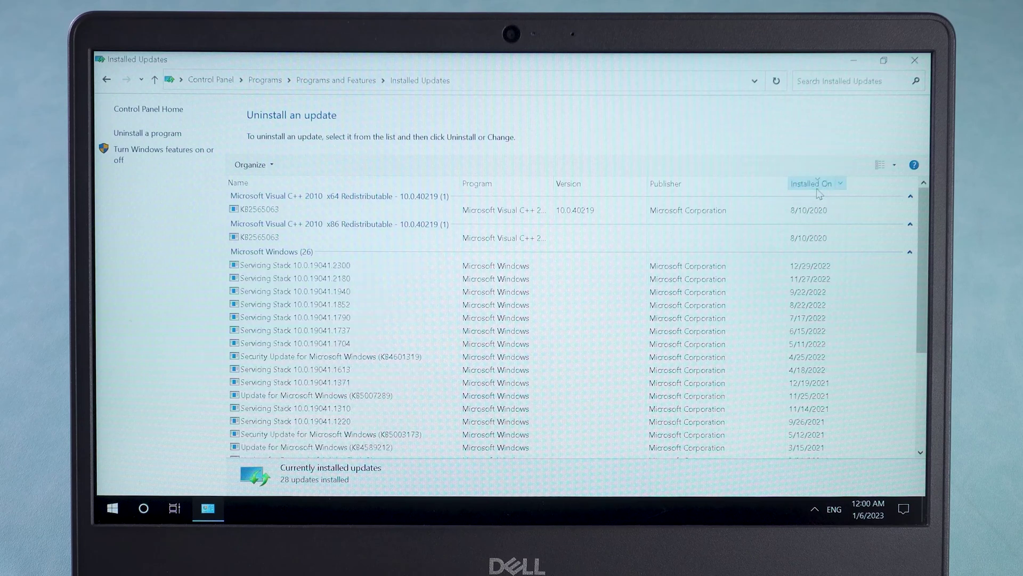
click(813, 267)
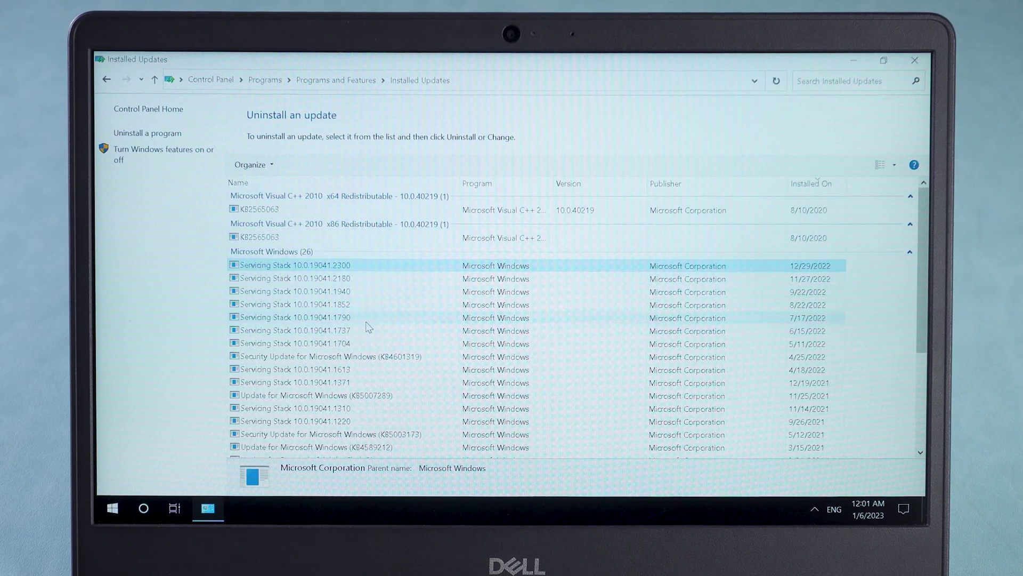
click(915, 59)
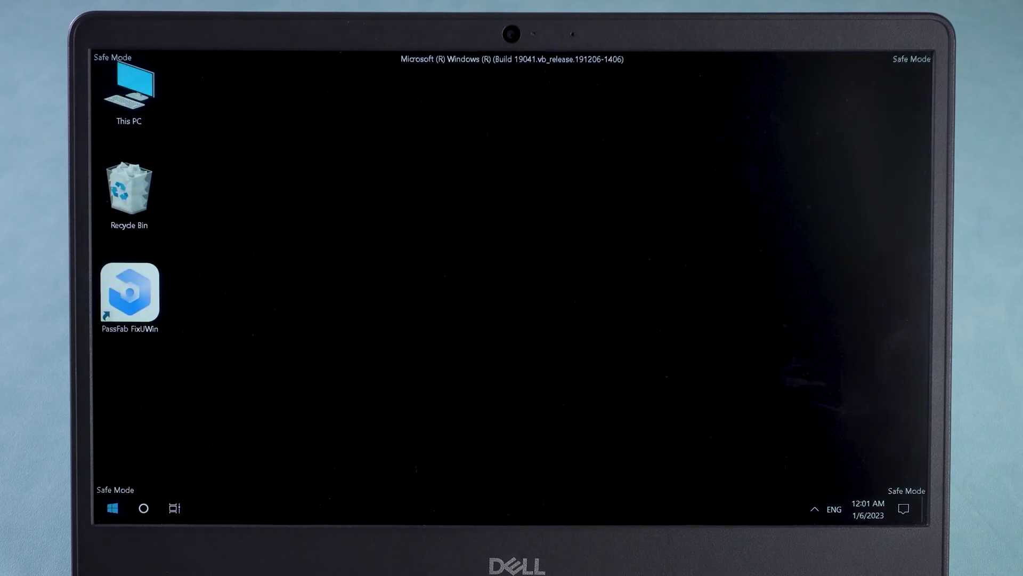
Step: Shut down from Safe Mode with Alt+F4, power on again and dismiss the lock screen
key(alt+F4)
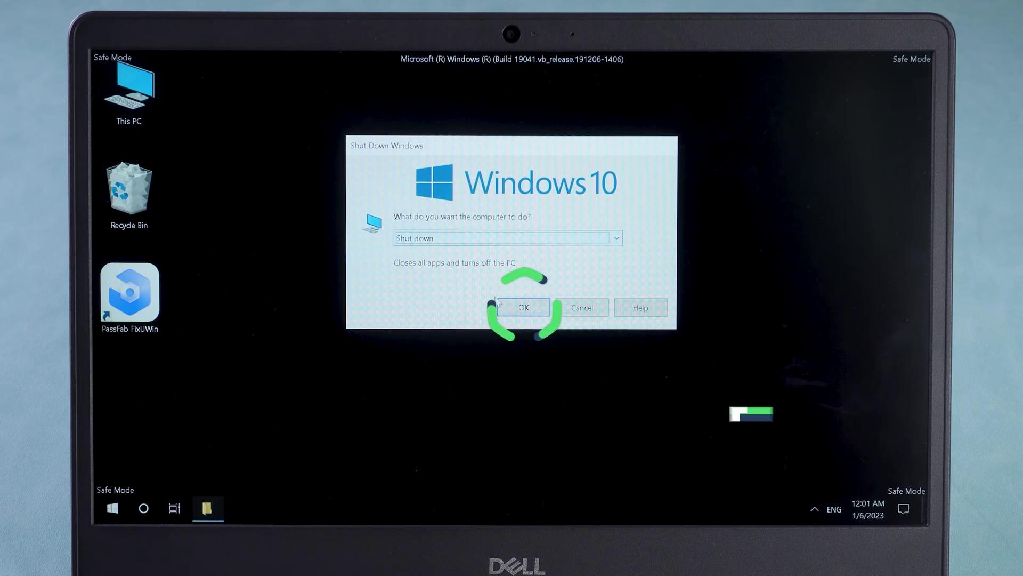
click(523, 307)
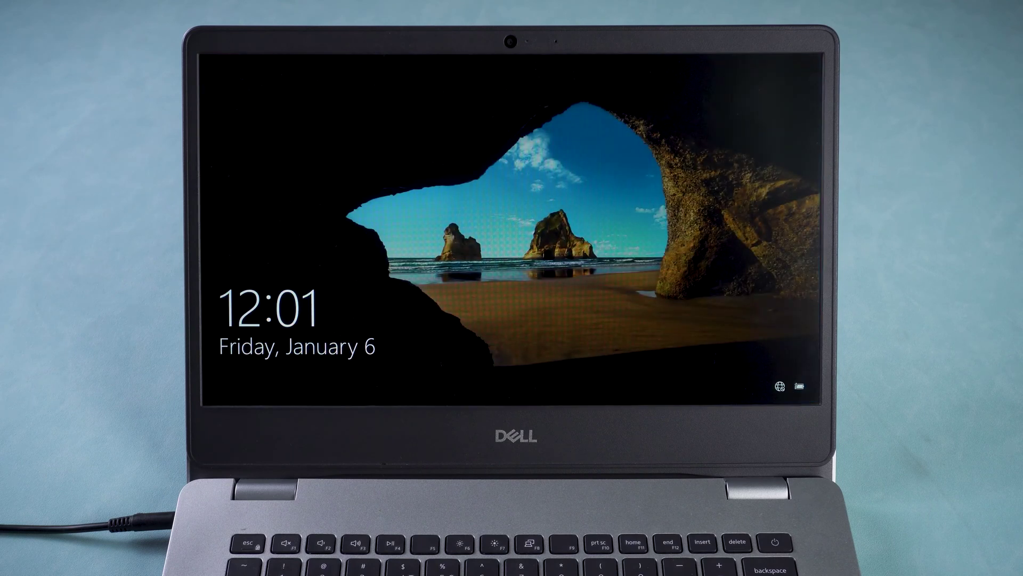
key(space)
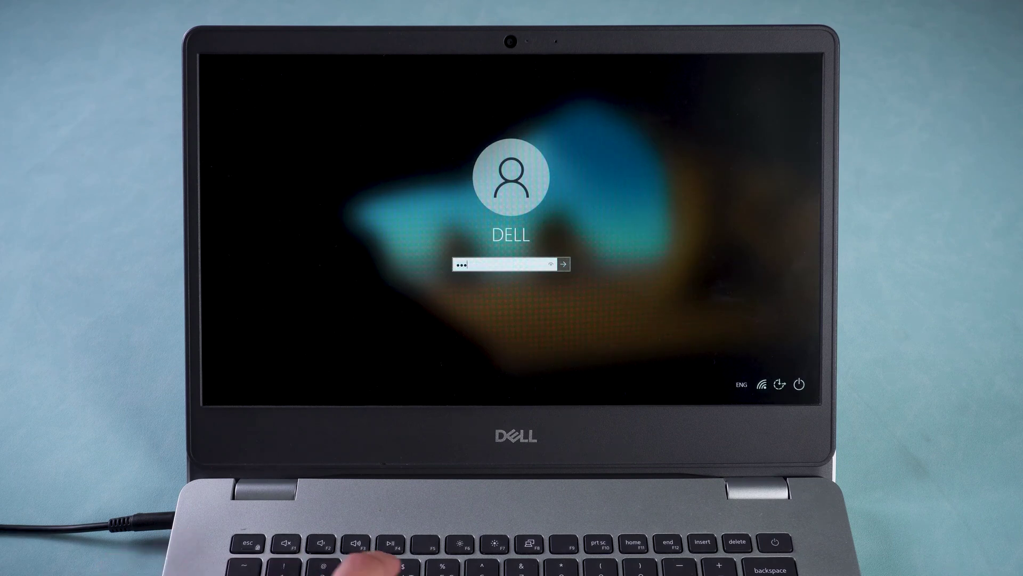
text(••••••)
Step: Submit the entered password to sign in to the normal Windows 10 desktop
key(Return)
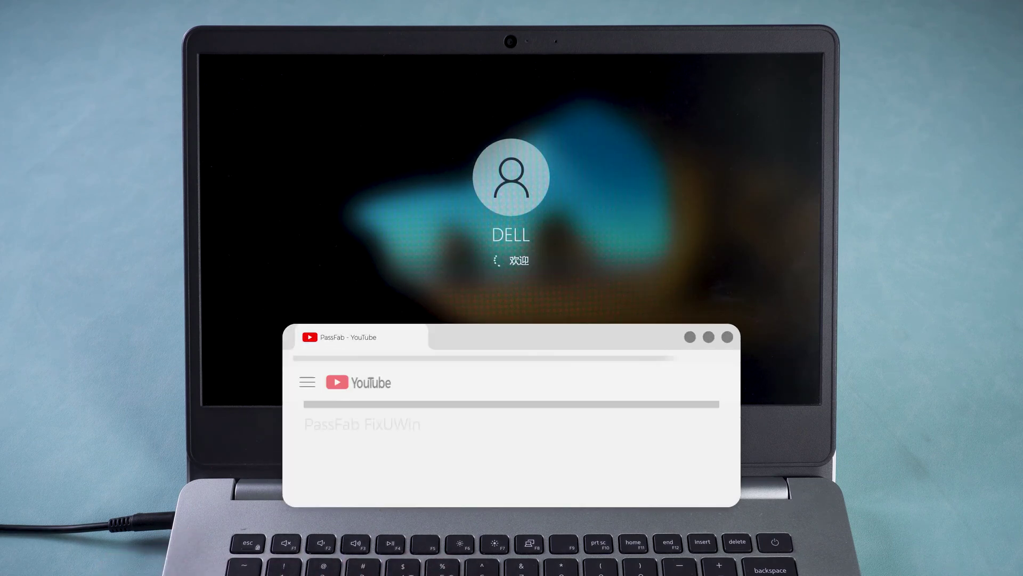